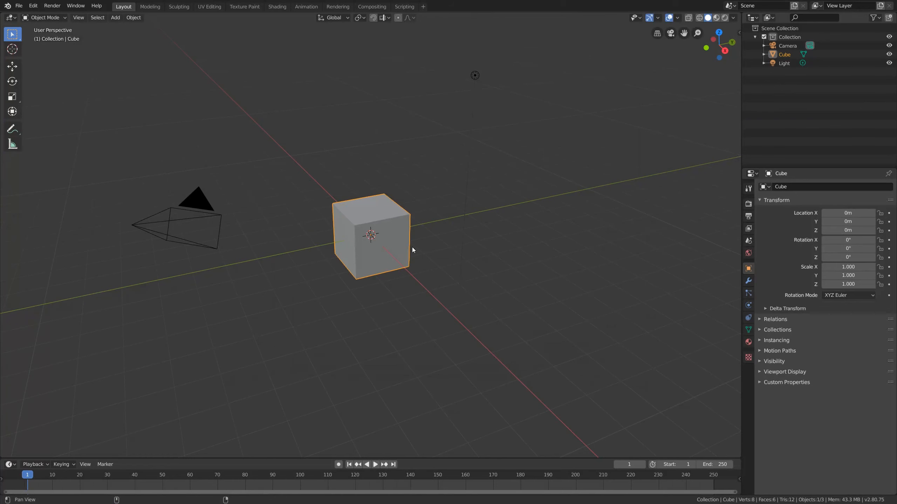
Step: Add a Video Editing workspace to the project
mouse_move(412, 246)
middle_down()
mouse_move(423, 248)
mouse_move(417, 253)
middle_up()
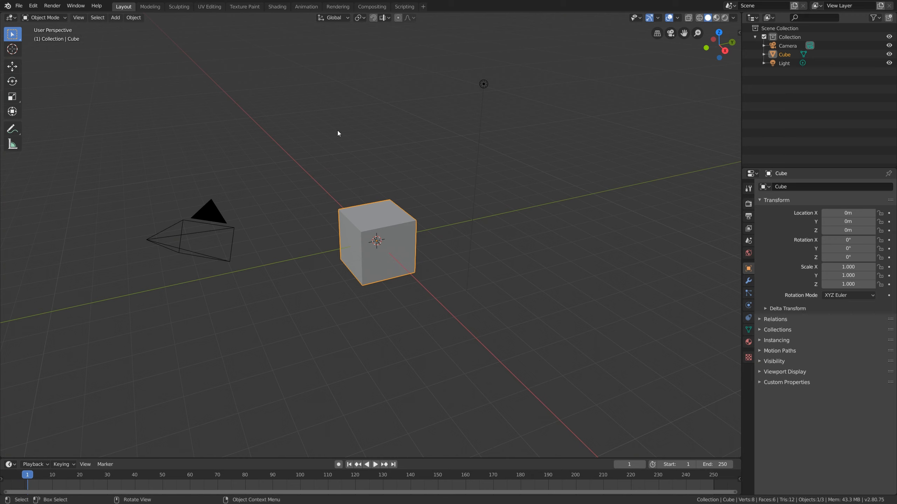
click(423, 7)
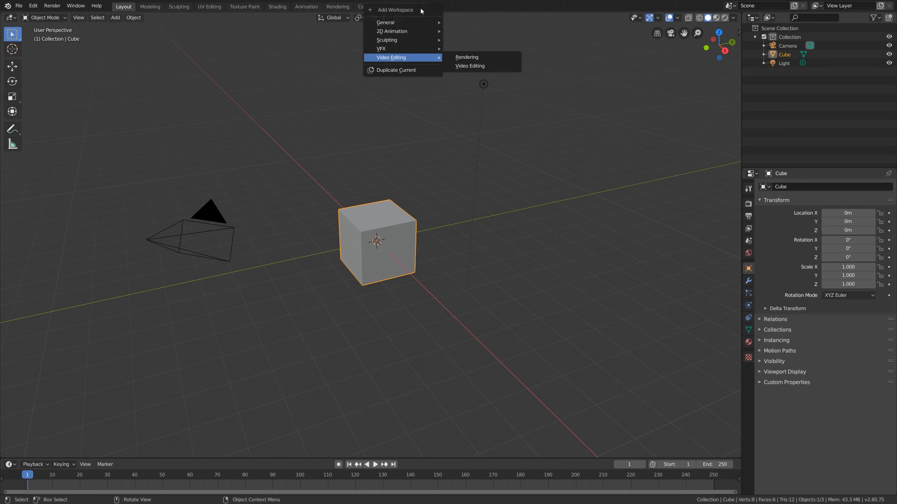
mouse_move(423, 57)
click(492, 69)
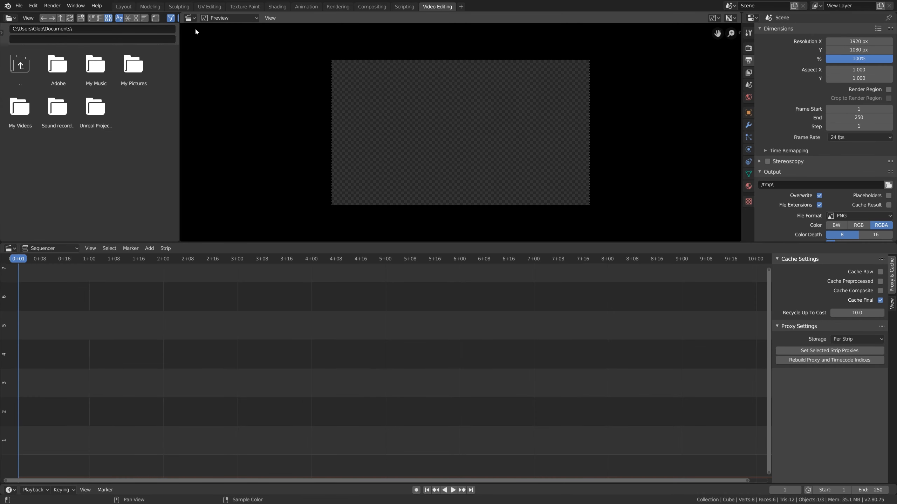
Step: Change the preview area to the Movie Clip Editor and load images 000001.png to 000125.png from the out folder as a clip
click(191, 18)
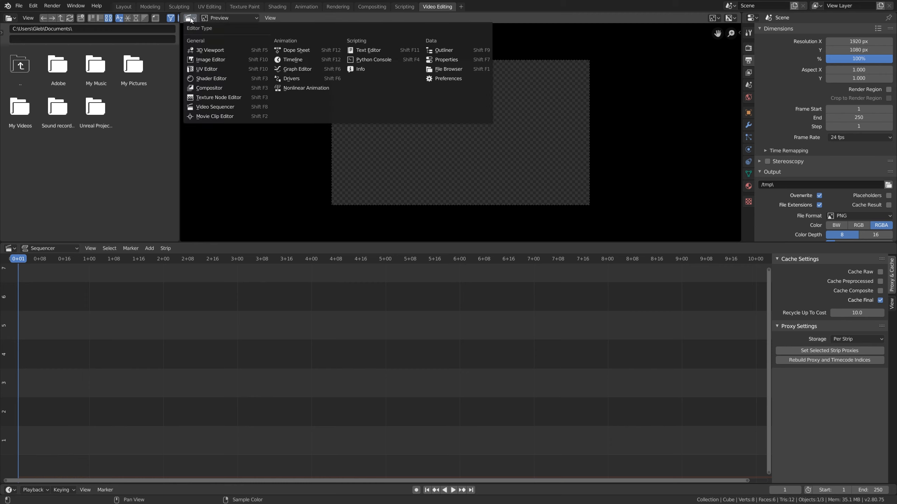
click(209, 117)
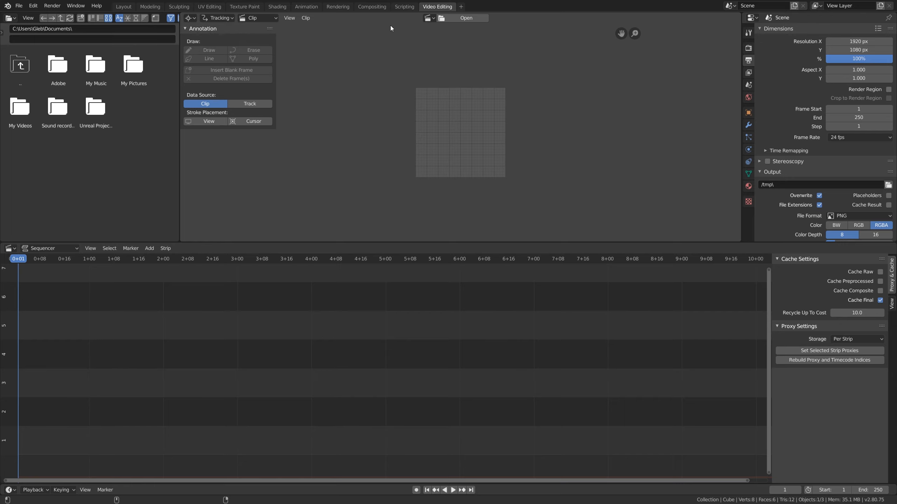
click(467, 19)
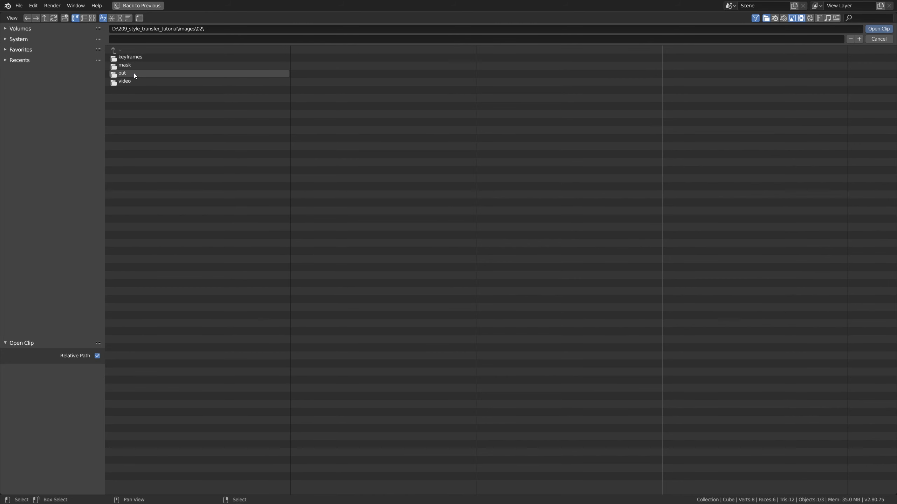
click(134, 73)
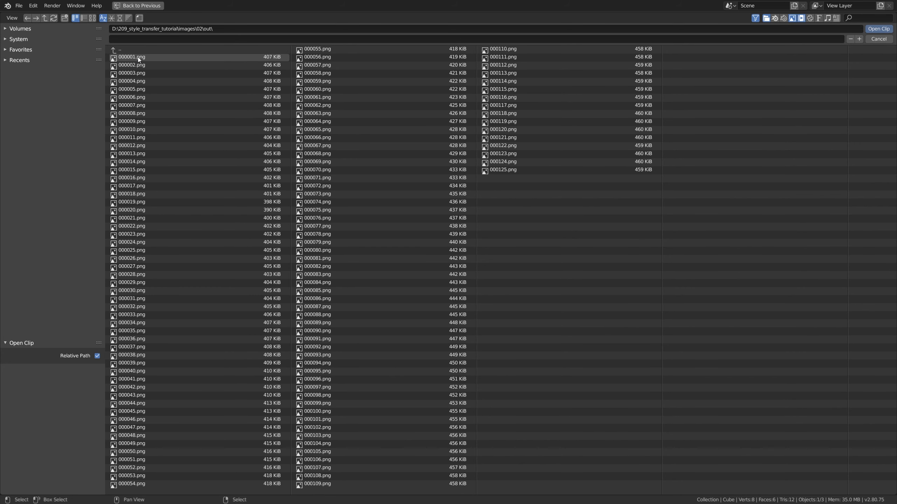
drag(126, 48, 678, 486)
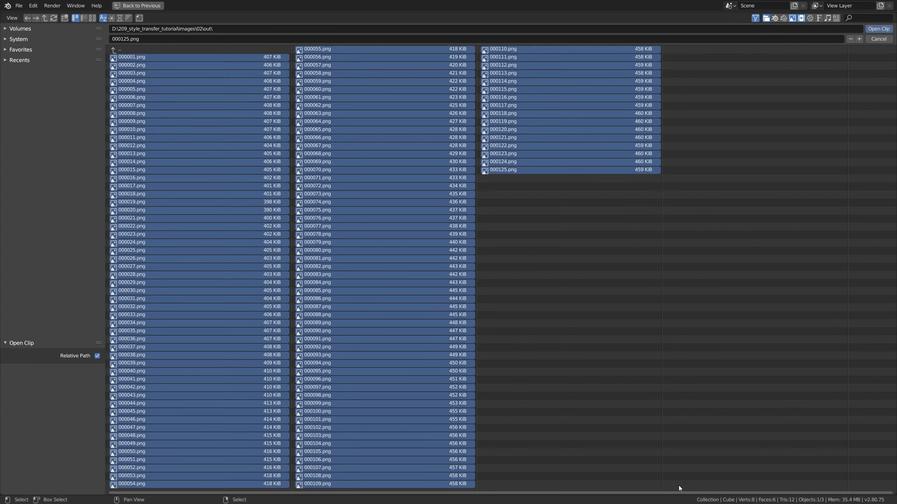
click(880, 30)
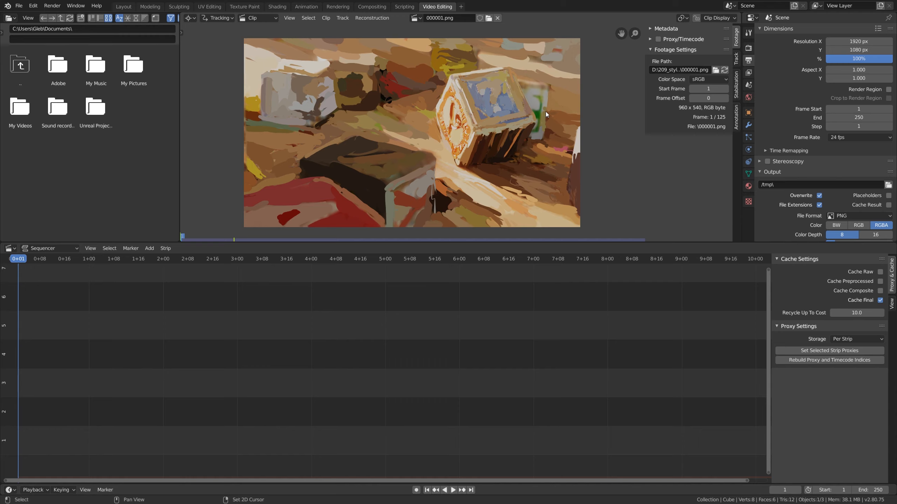
Step: Play the loaded clip from its first frame to preview it, and stop playback
drag(187, 279, 17, 315)
key(space)
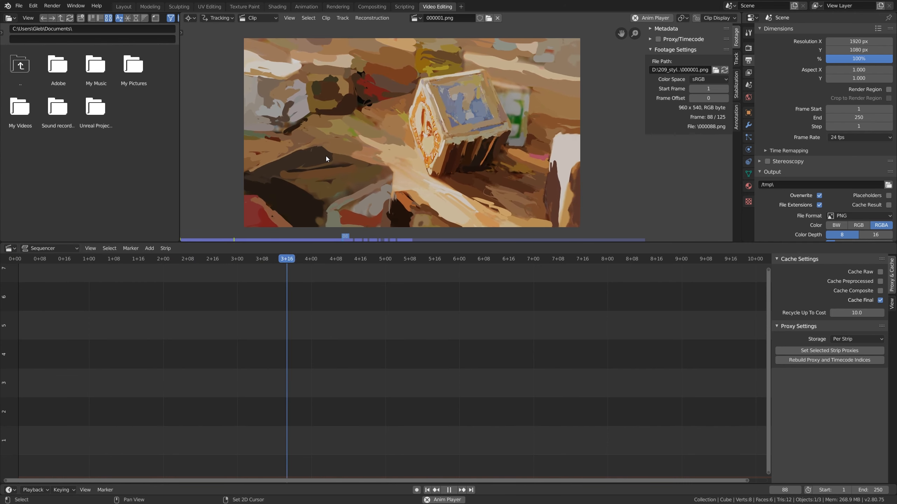
key(space)
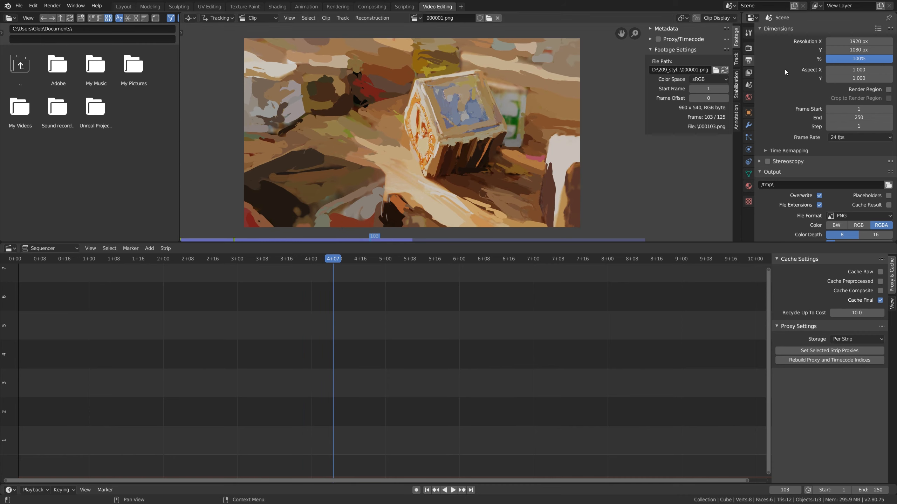
Step: Set the scene's end frame to 125 and play the clip to check the shortened range
click(864, 119)
text(125)
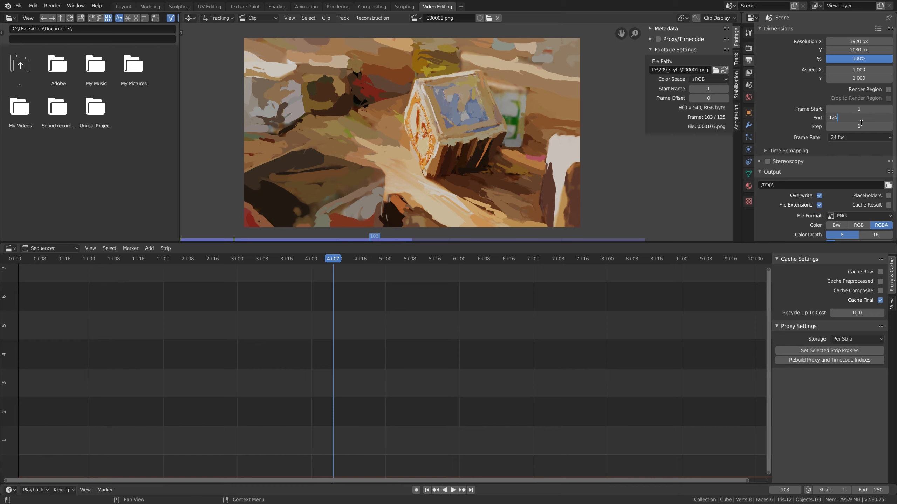
key(Return)
key(space)
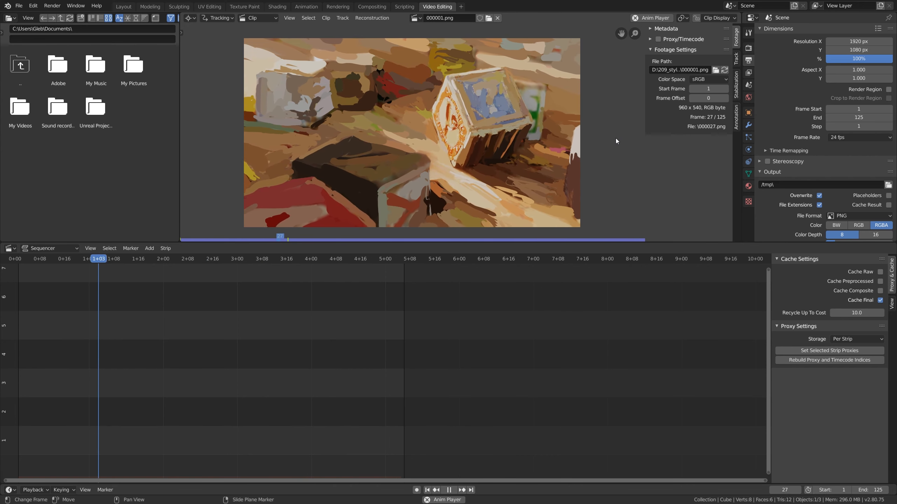
key(space)
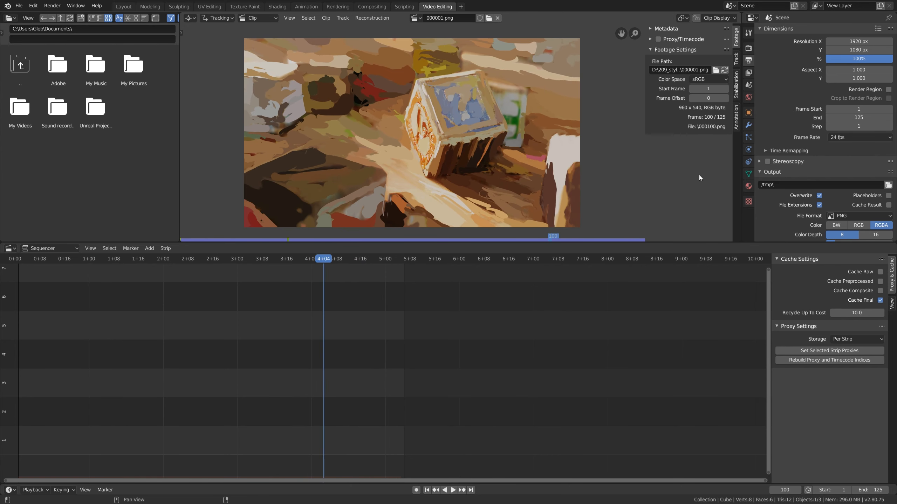
Step: Set the output file format to FFmpeg video
click(854, 216)
click(855, 214)
scroll(853, 214, down, 2)
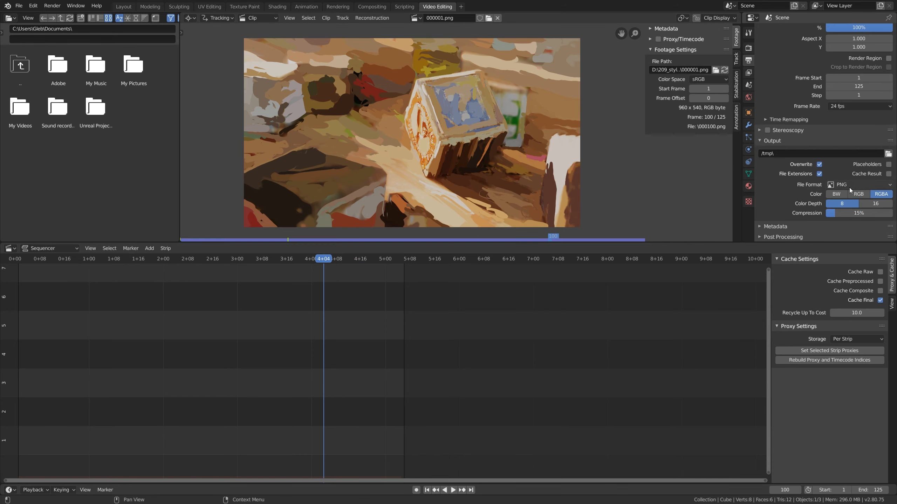
click(851, 185)
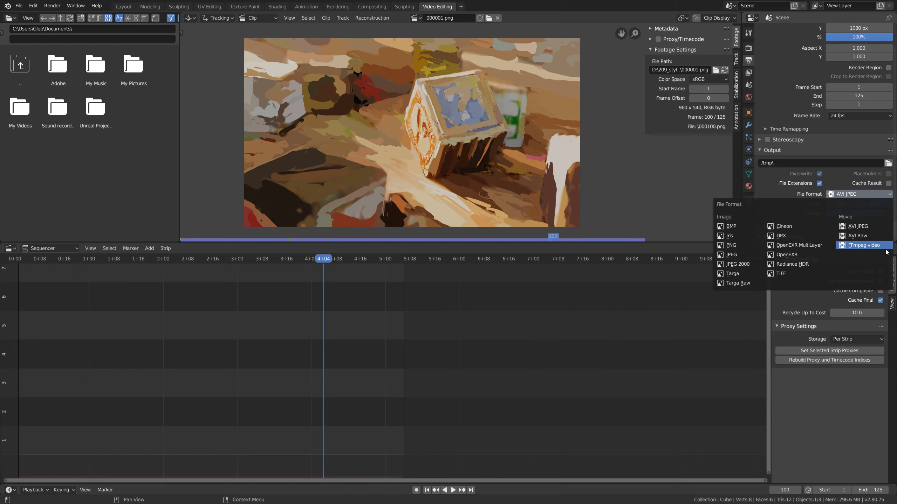
click(876, 245)
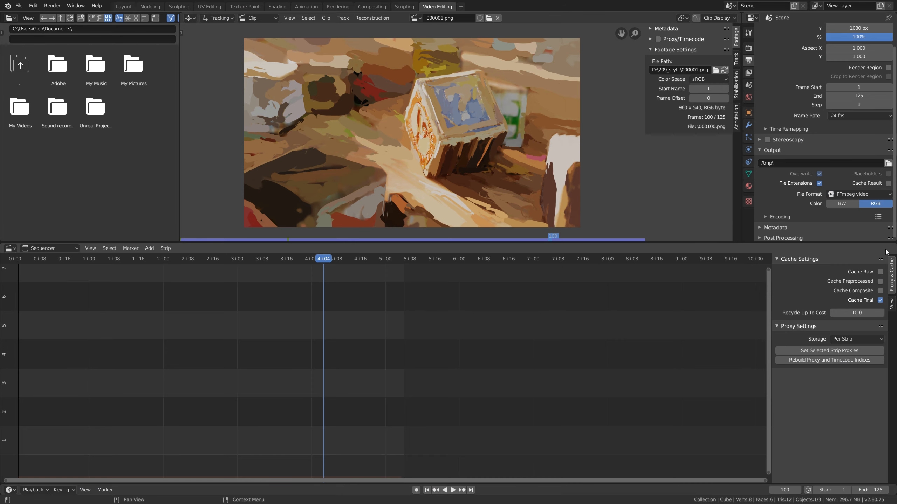
Step: Expand the encoding settings and set the container to MPEG-4
click(783, 216)
scroll(786, 216, down, 5)
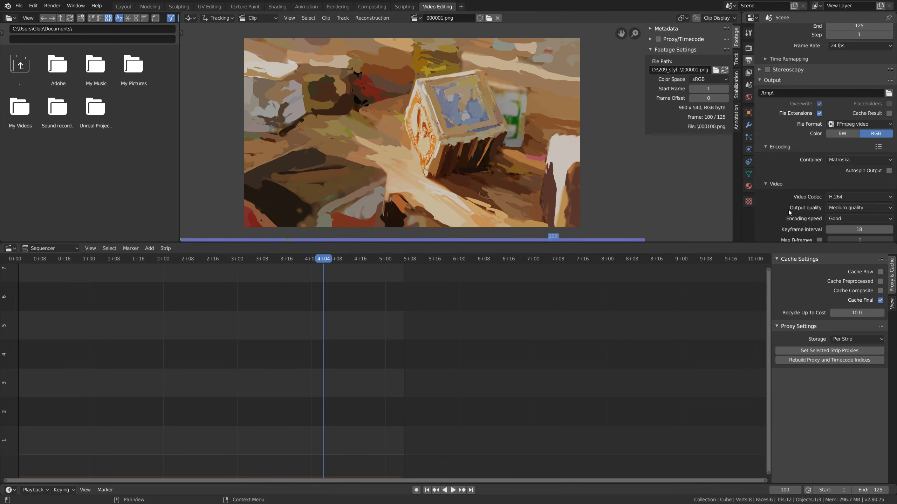
scroll(790, 206, down, 2)
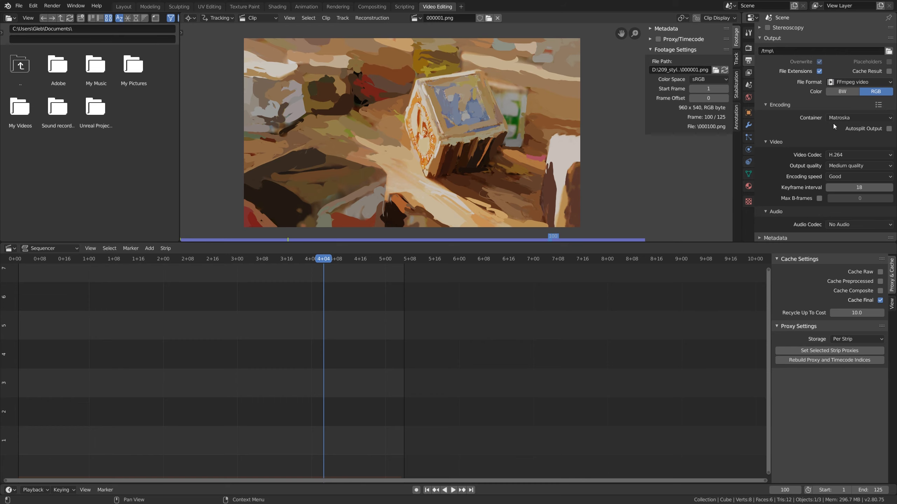
click(842, 121)
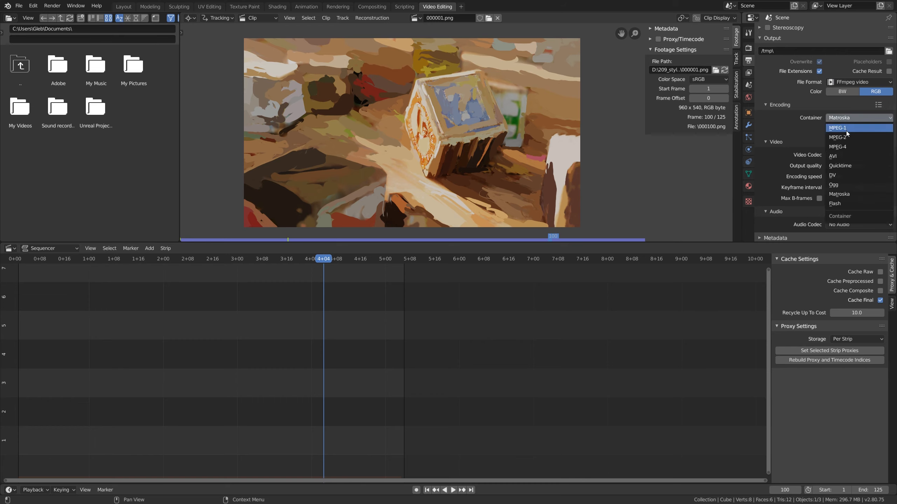
click(851, 149)
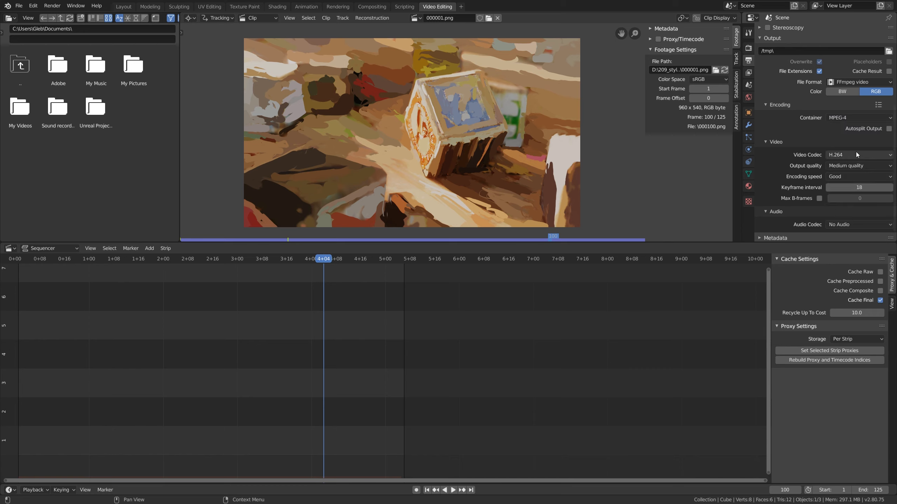
Step: Browse for the render output location, create a folder named final_video in images\02, and open it
scroll(830, 136, down, 1)
scroll(843, 144, up, 4)
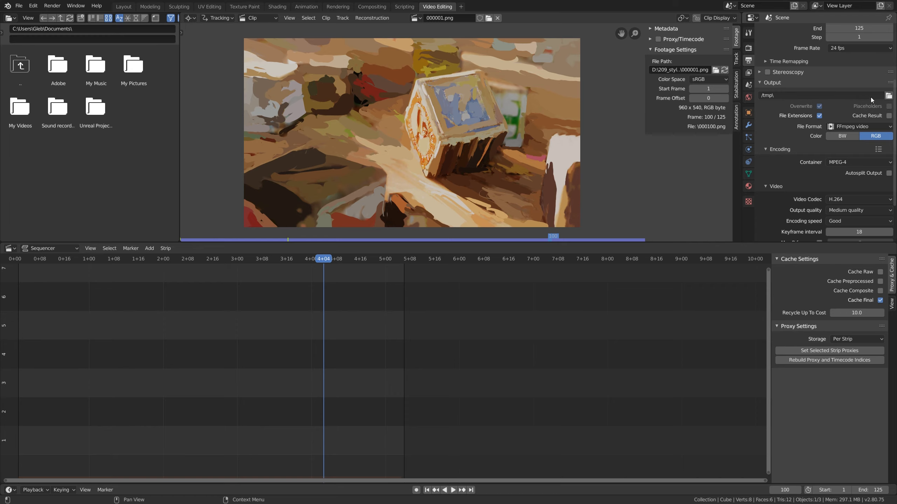
click(888, 95)
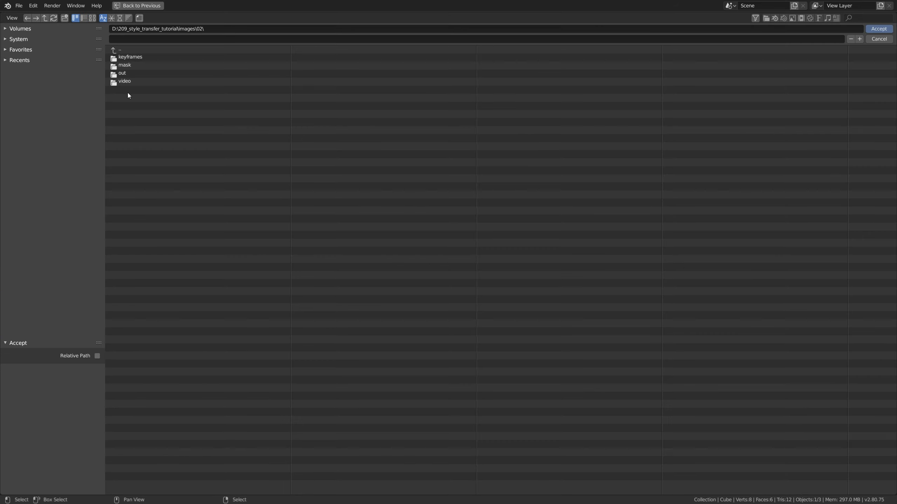
click(65, 20)
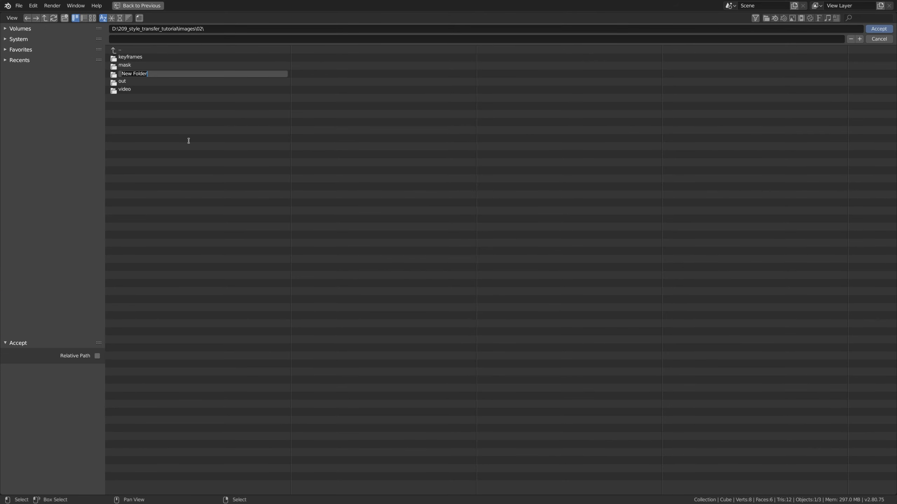
text(final_video)
key(Return)
double_click(148, 57)
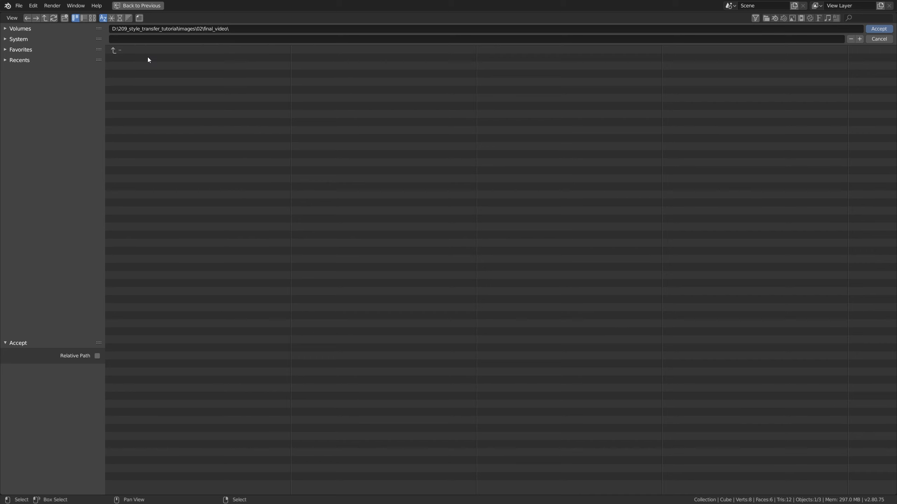
Step: Name the output file final_video_01 and accept the output path
click(145, 39)
text(final_video_01)
key(Return)
click(873, 28)
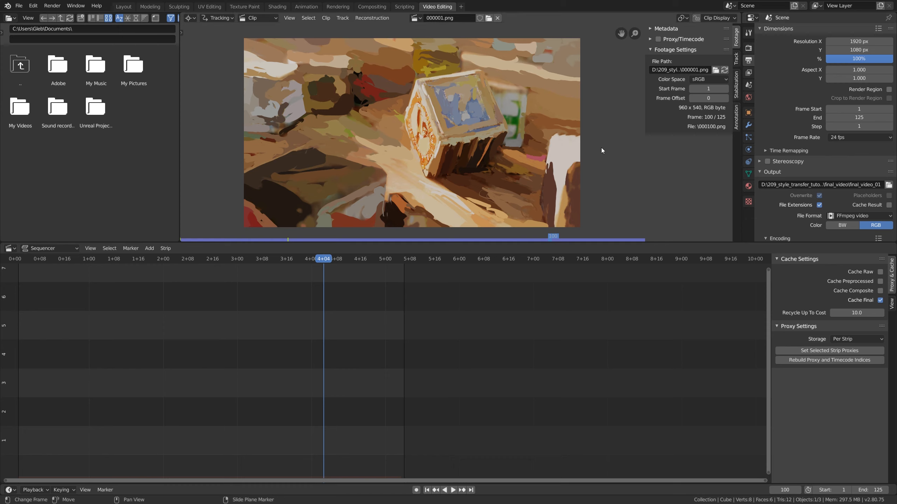
Step: Render the animation to the chosen output file
click(52, 6)
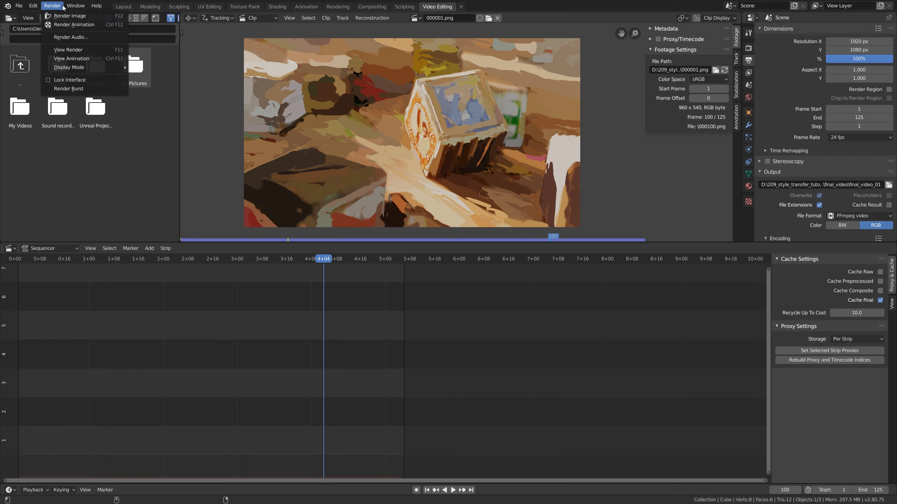
click(109, 26)
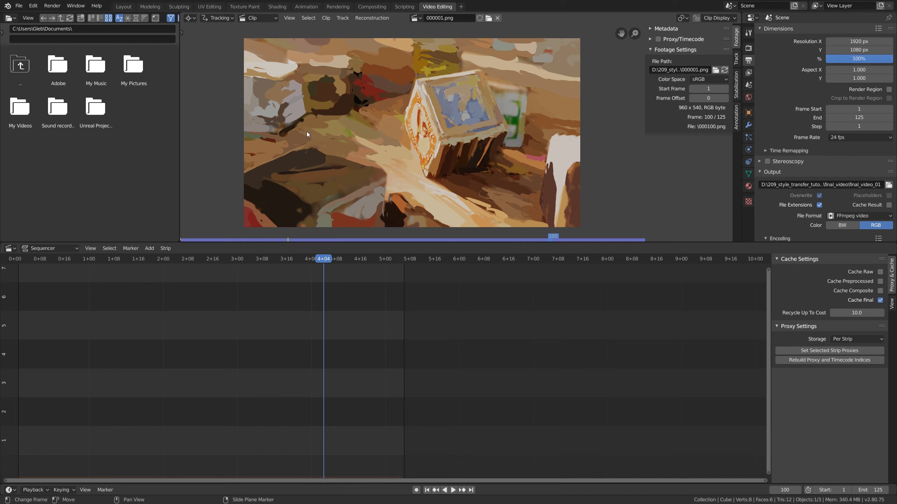
Step: Switch the clip area back to the Video Sequencer preview and add the 000001.png clip as a strip in the sequencer
click(188, 19)
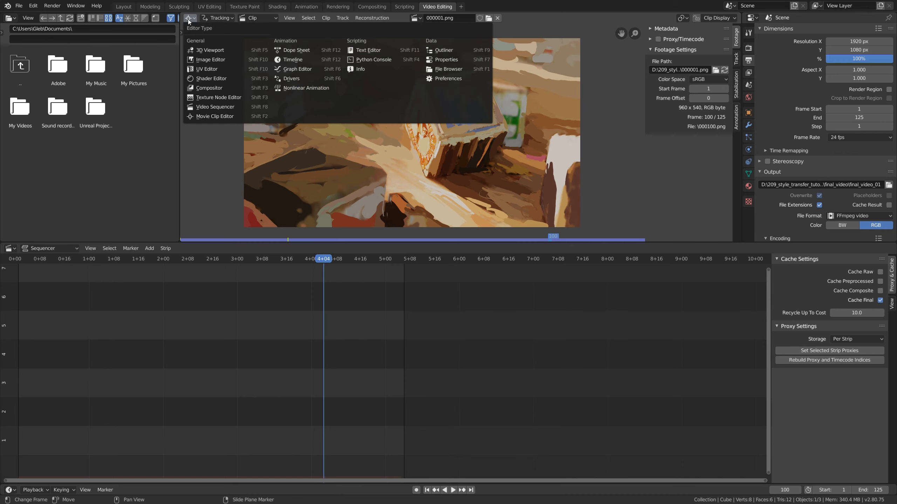
click(236, 109)
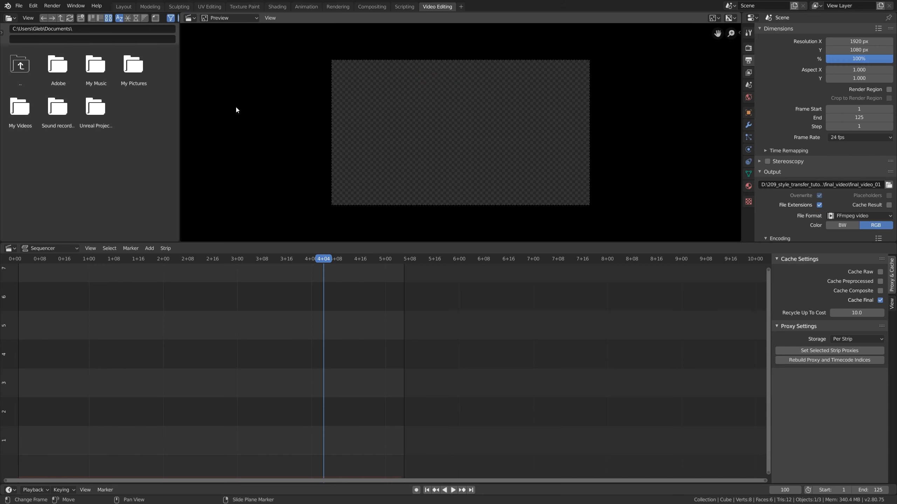
key(shift+a)
mouse_move(194, 279)
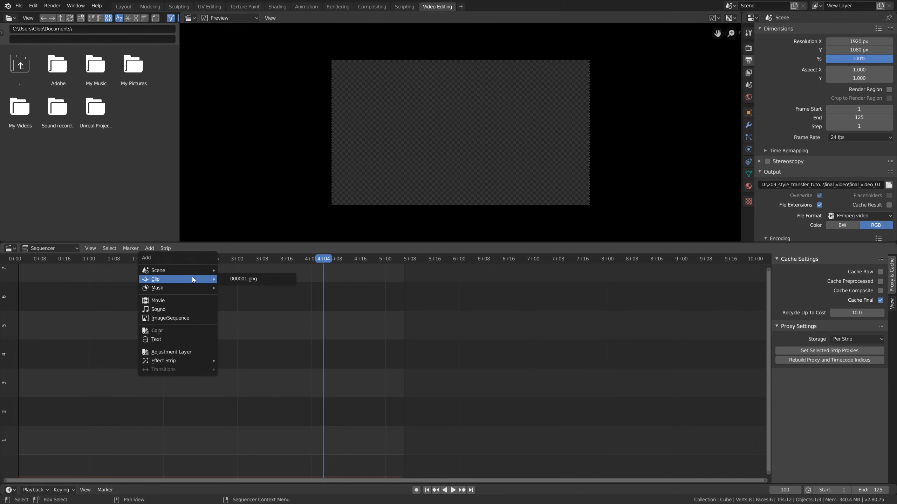
click(266, 280)
Step: Move the playhead and the 000001.png strip to frame 1 on channel 2, and play the sequence in a closer preview
right_drag(266, 279, 19, 386)
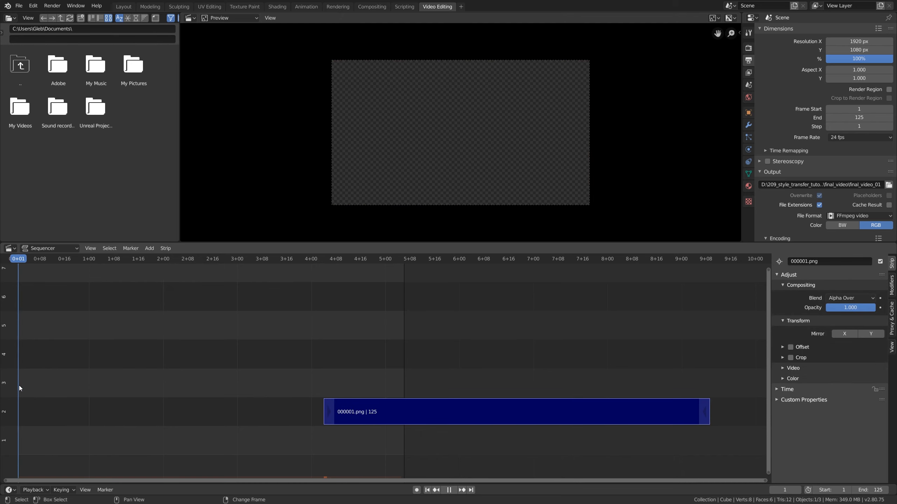
drag(349, 403, 46, 407)
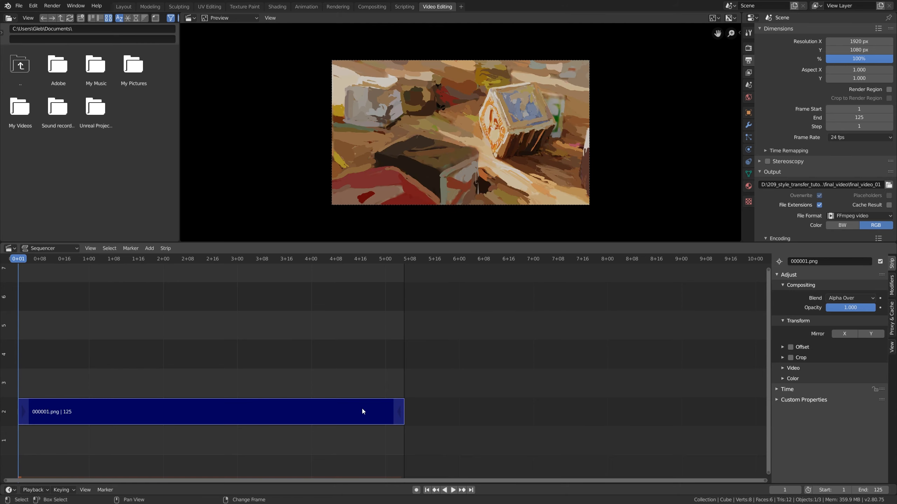
key(space)
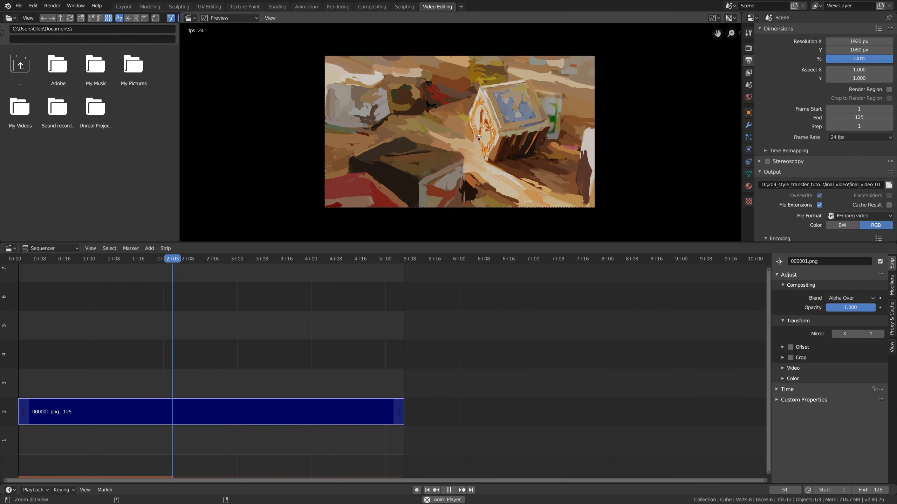
scroll(481, 131, up, 1)
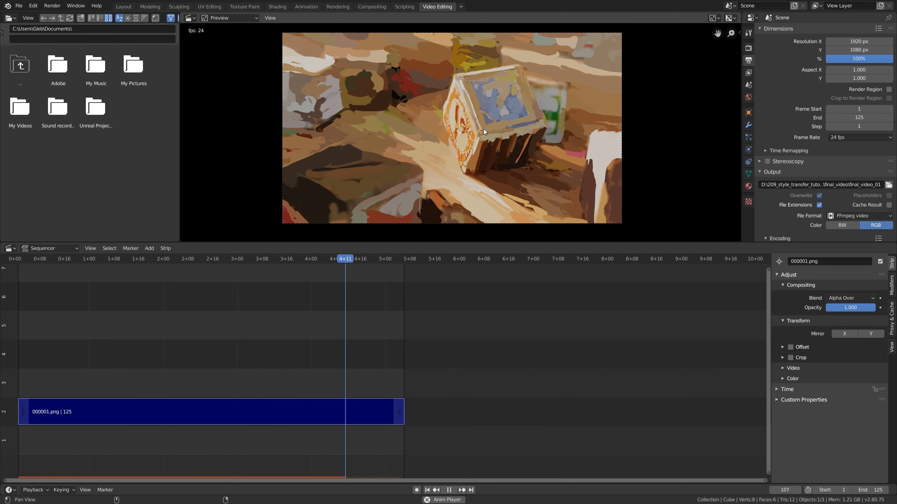
Step: Stop playback and render the 000001.png strip sequence as an animation
key(space)
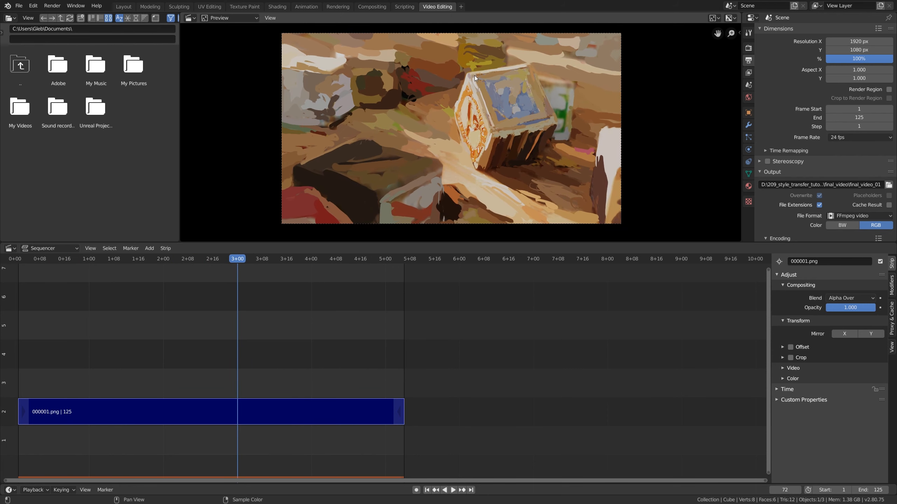
click(59, 6)
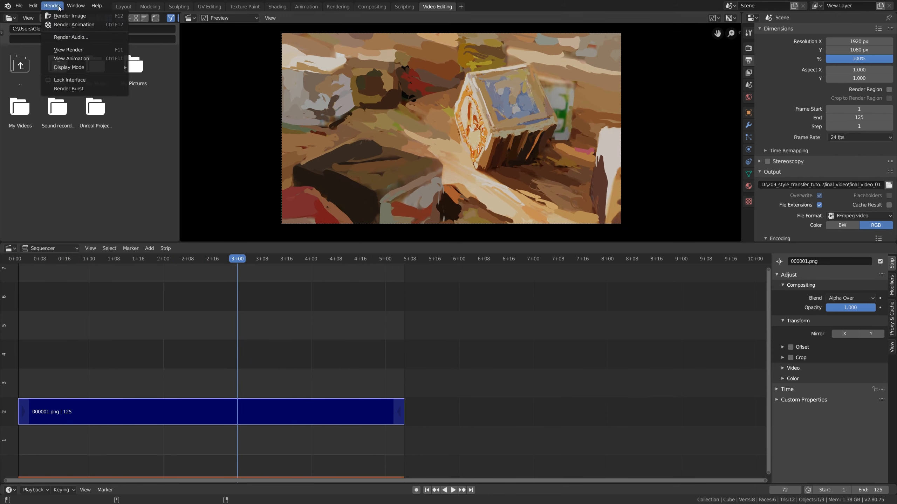
click(93, 25)
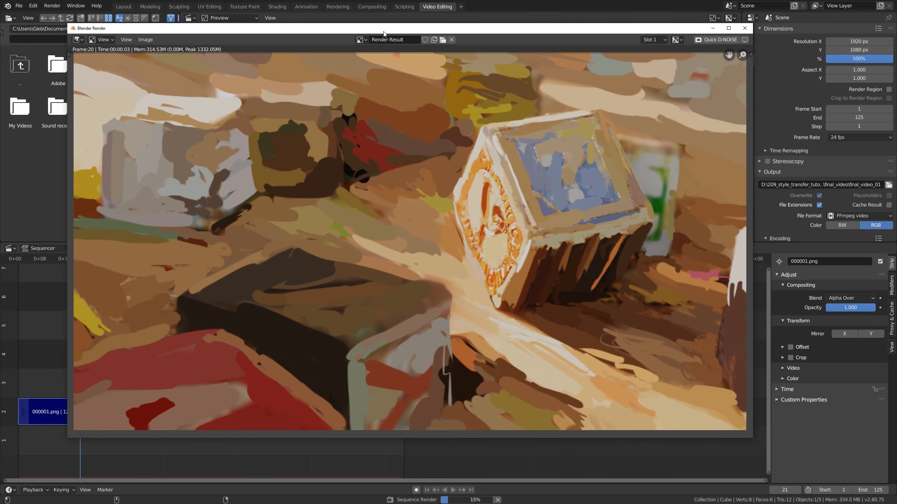
click(731, 31)
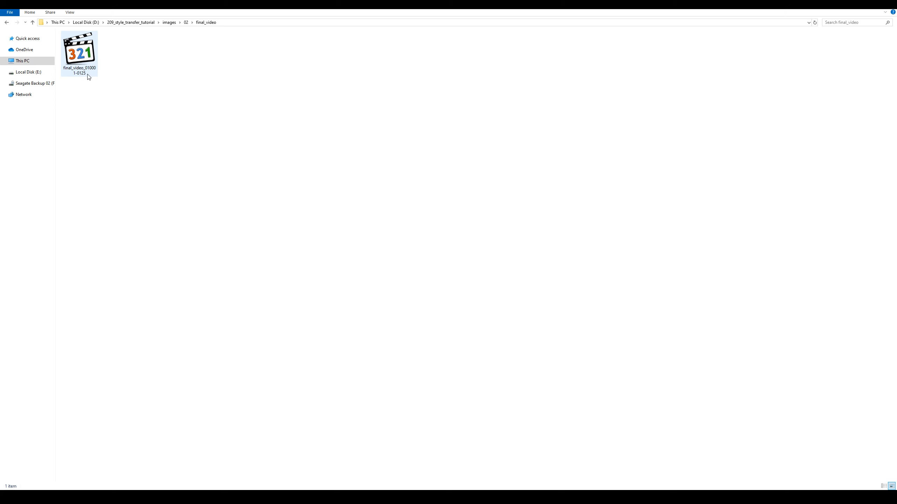
mouse_move(88, 77)
double_click(89, 54)
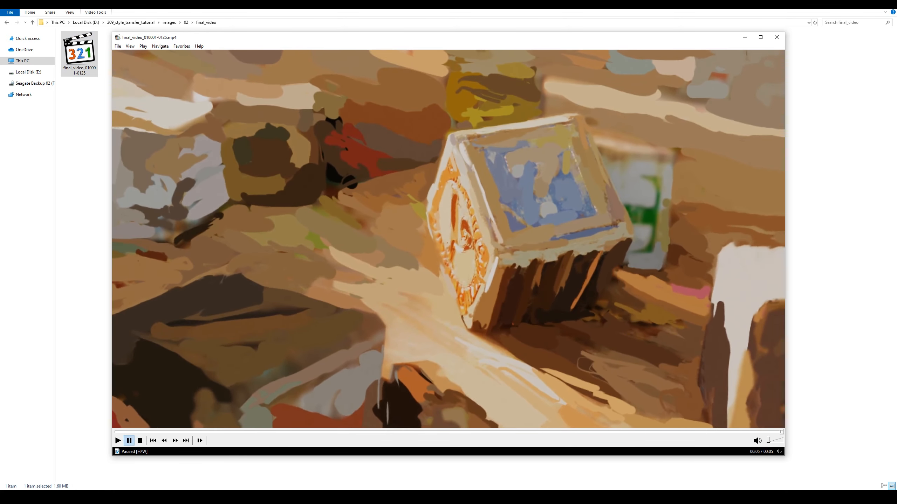
click(627, 131)
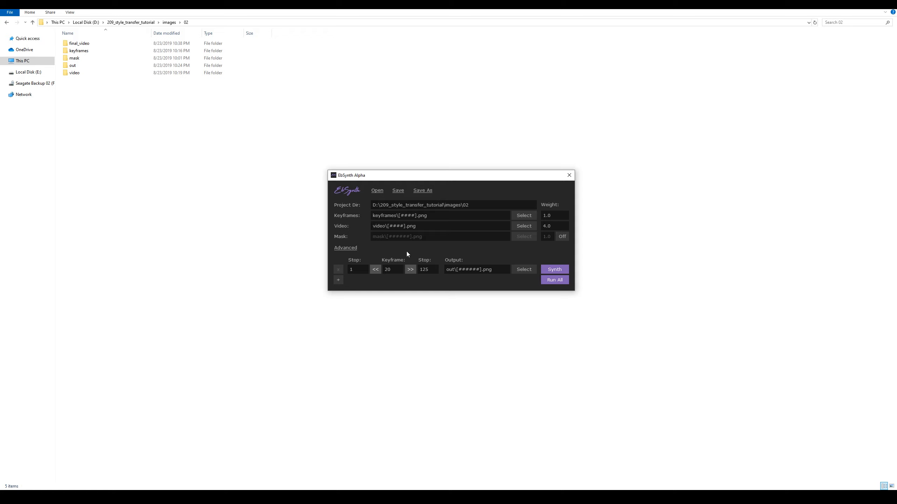
Step: In EbSynth, reveal the advanced settings, change the output folder to out_02, and synthesize the keyframe 20 sequence
click(352, 248)
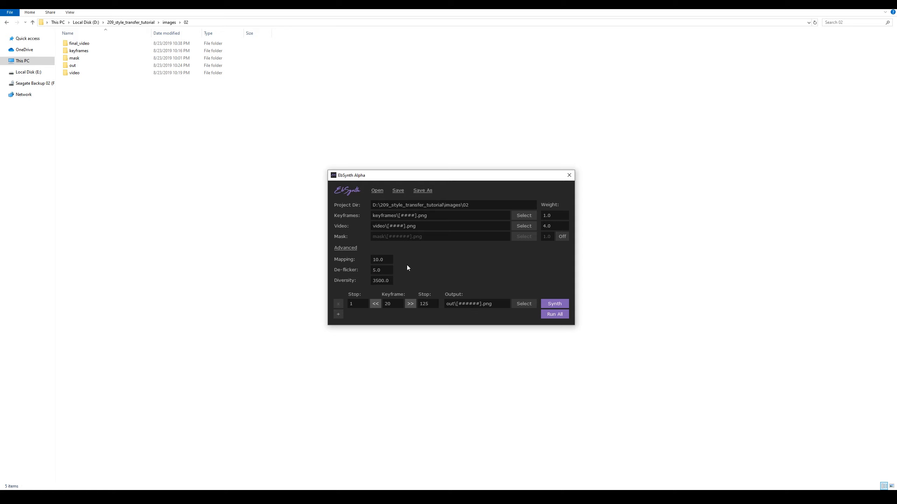
click(453, 306)
text(_02)
click(556, 305)
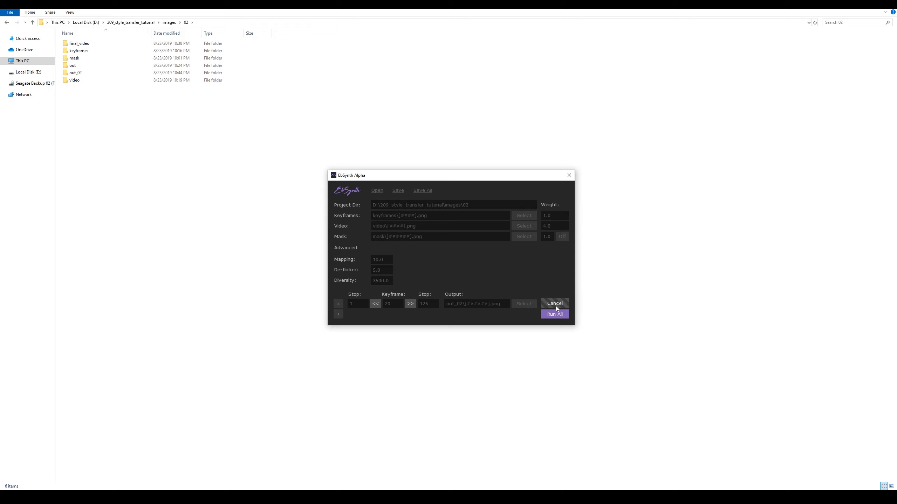
Step: Check the synthesized frames in the out_02 folder and play final_video_02 from the final_video folder
click(88, 74)
double_click(88, 75)
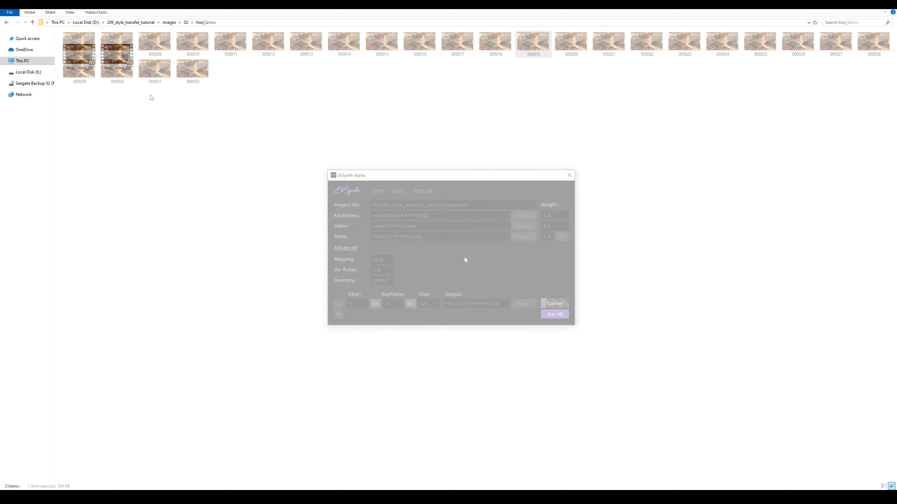
click(120, 63)
double_click(121, 62)
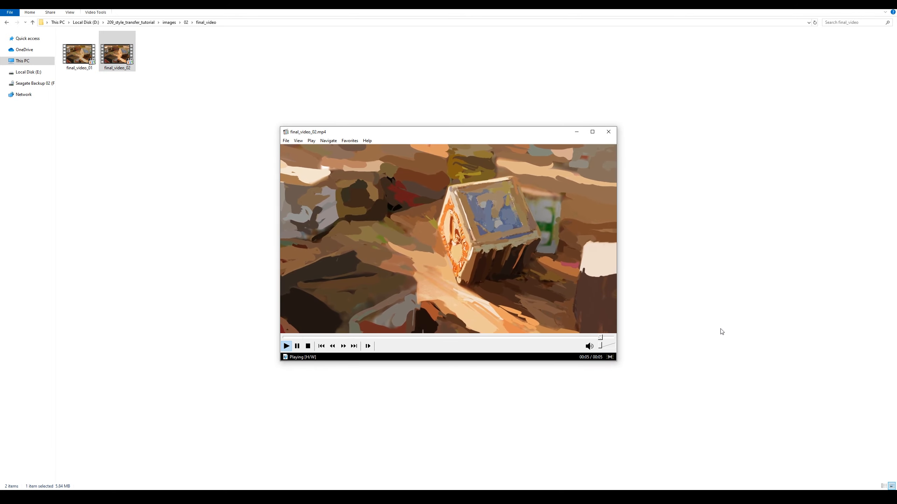
double_click(573, 259)
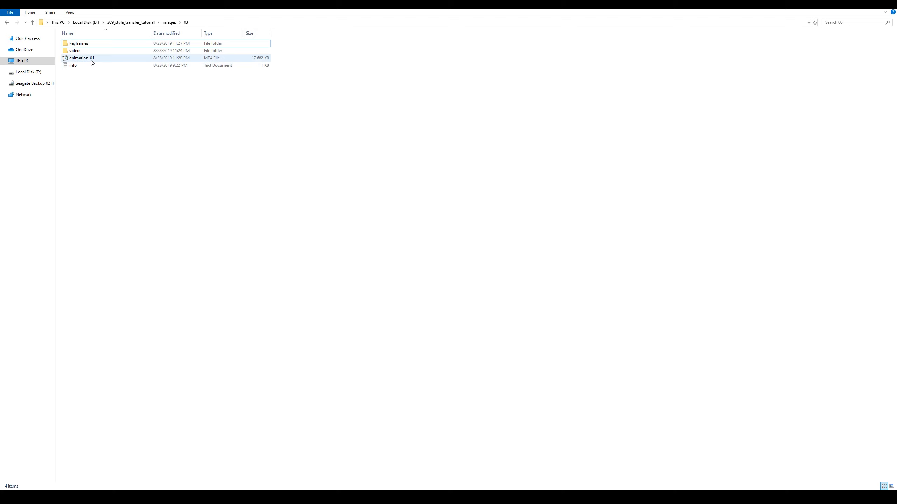
Step: Play animation_01 from folder 03 and jump through its timeline to examine the different shots
double_click(90, 58)
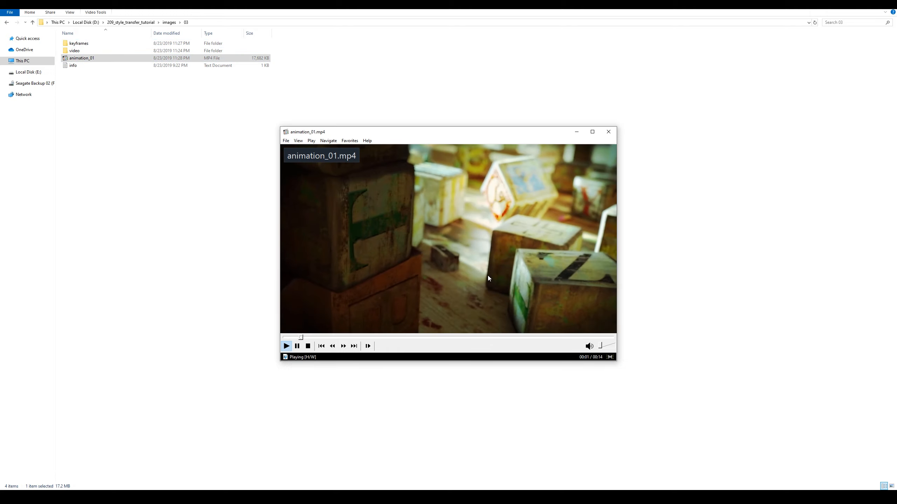
double_click(474, 291)
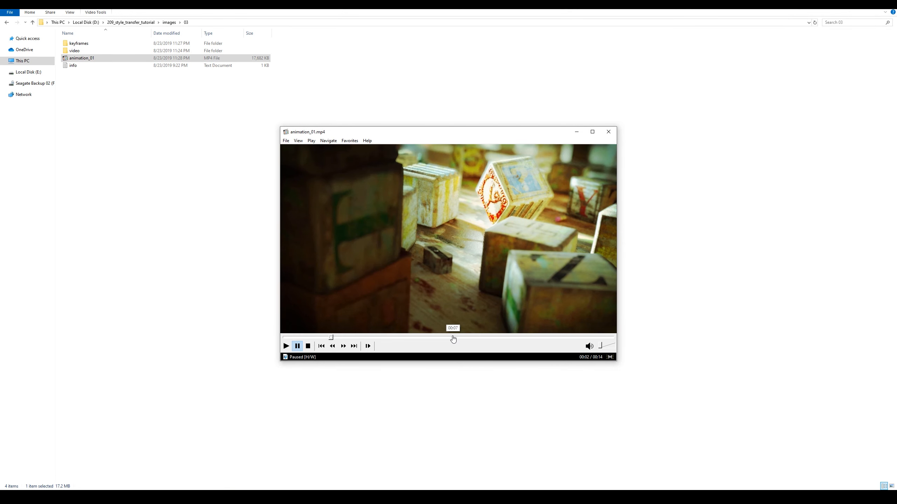
click(452, 337)
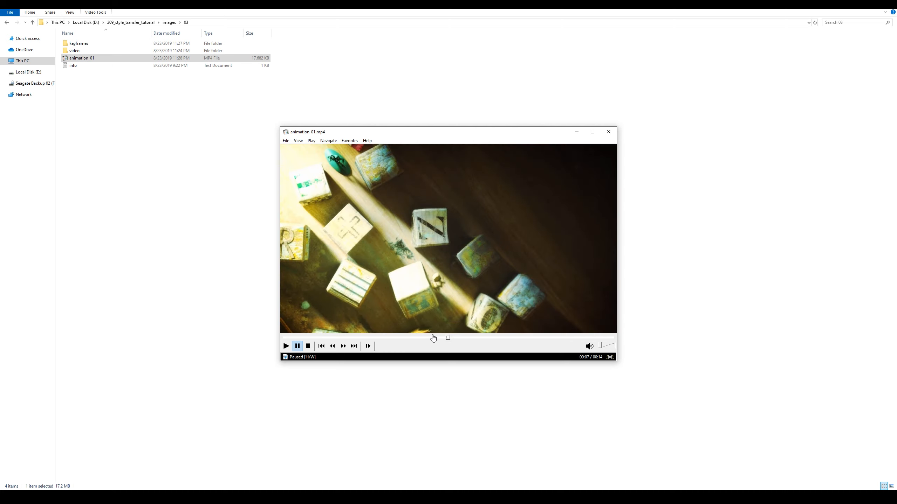
click(433, 338)
click(446, 338)
click(566, 337)
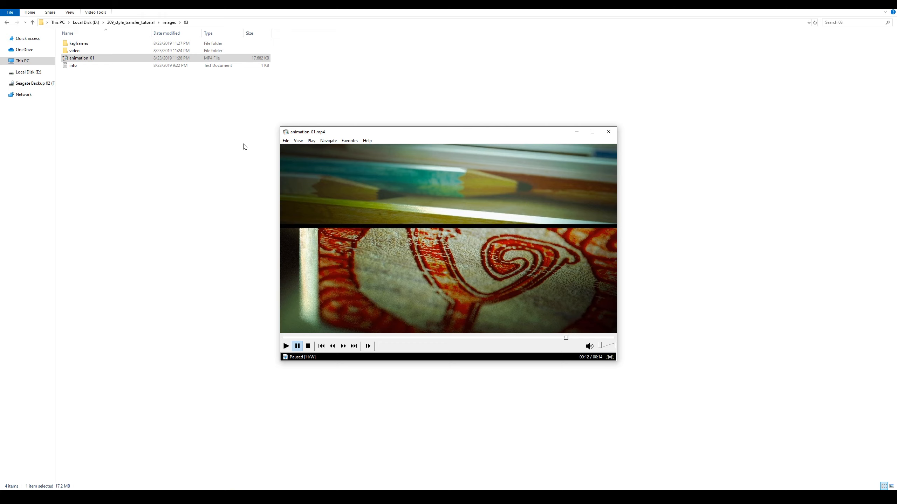
Step: Look through the numbered frames in the video folder of project 03 for the frames where the shots change
double_click(86, 50)
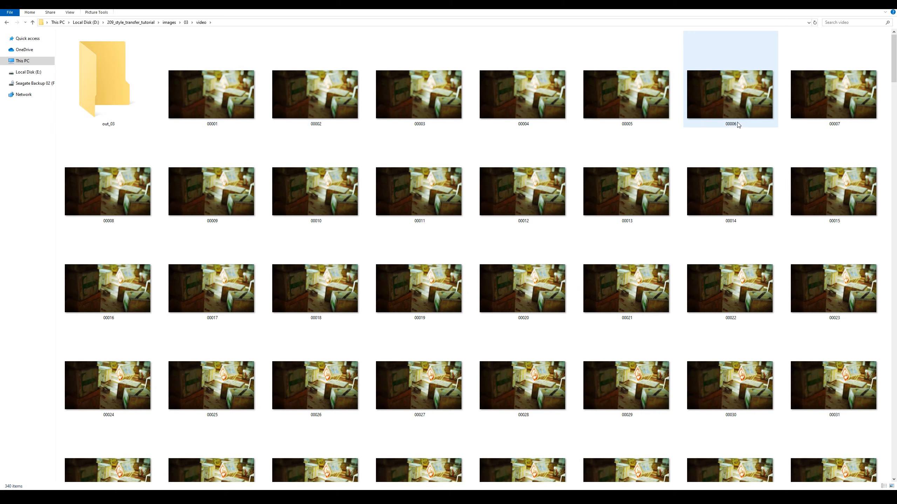
scroll(632, 173, down, 10)
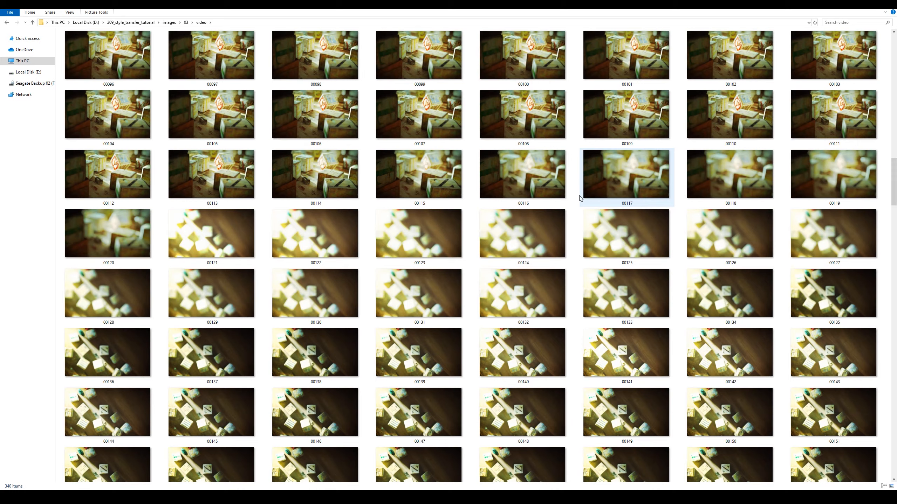
click(217, 228)
click(146, 232)
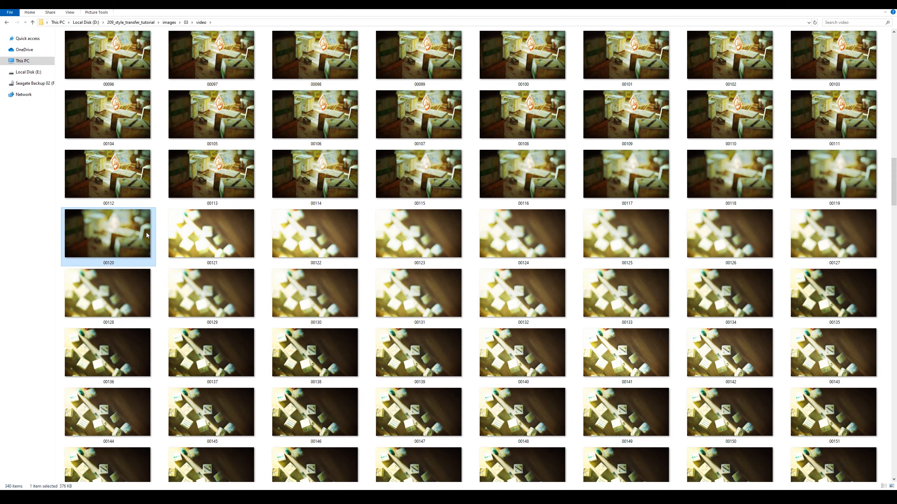
scroll(150, 239, down, 15)
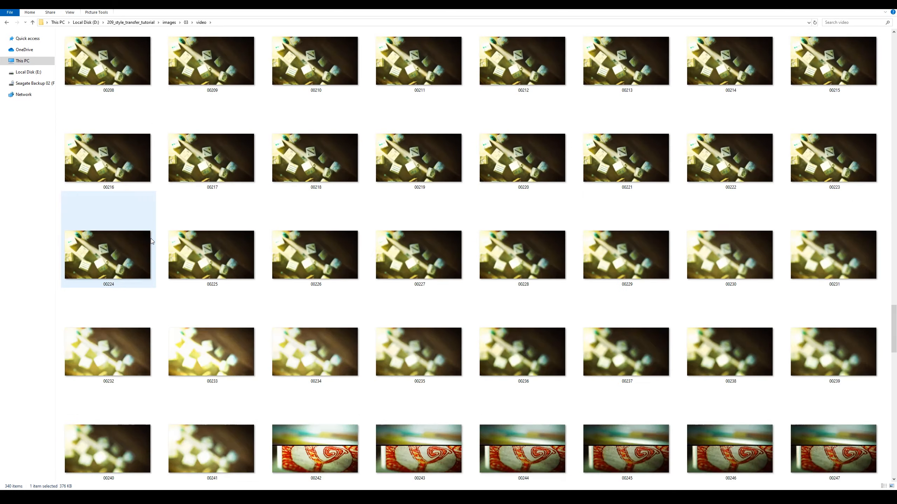
scroll(150, 239, up, 5)
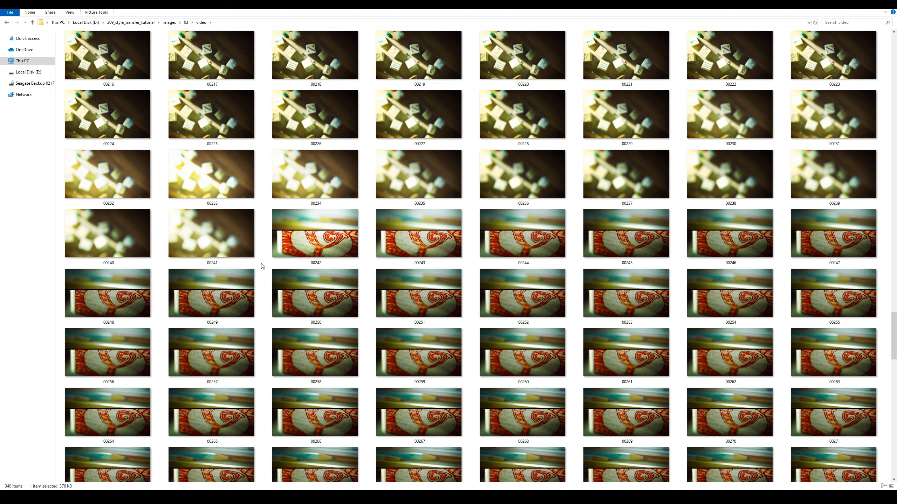
Step: Return to folder 03, open its keyframes folder, and look at the keyframe images, starting with 00026
key(alt+Up)
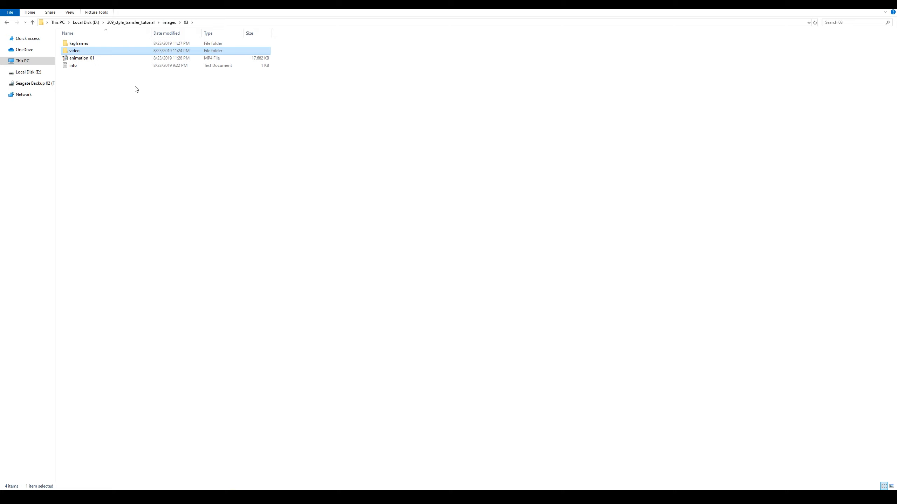
double_click(113, 46)
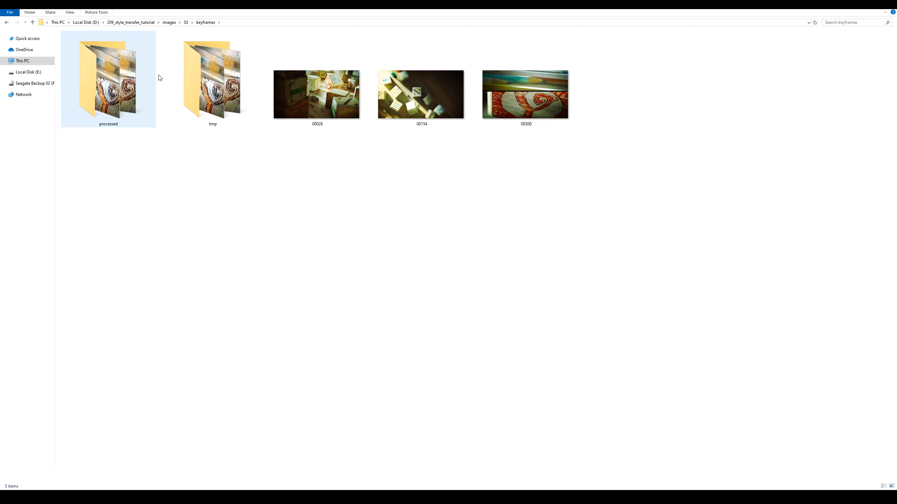
click(330, 99)
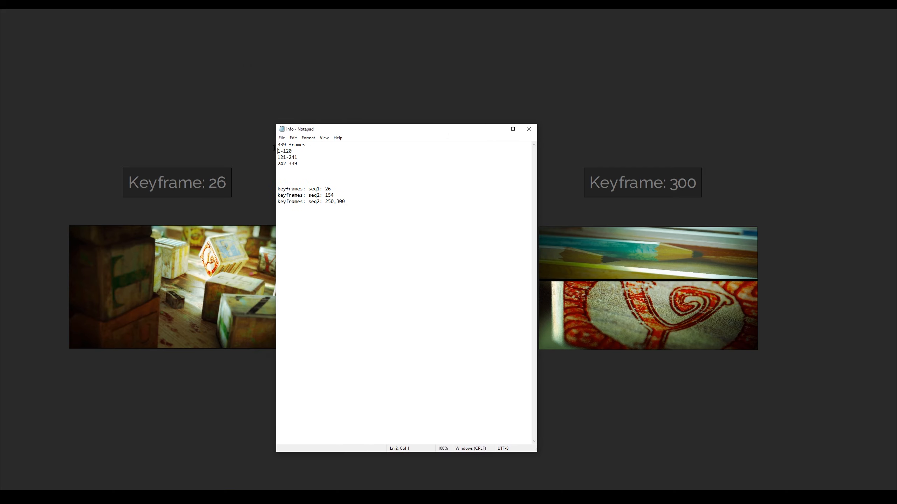
Step: In the info text file in Notepad, label ranges 1-120, 121-241 and 242-339 as "sequence 1:", "sequence 2:" and "sequence 3:"
drag(307, 145, 277, 145)
click(297, 157)
key(Home)
text(sequence 1:)
key(Home)
text(sequence 2:)
key(Down)
key(Home)
text(sequence 3:)
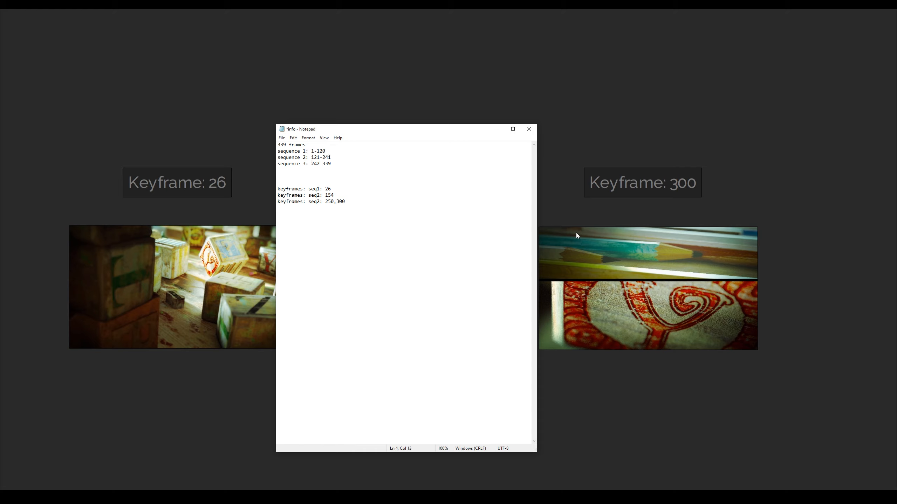